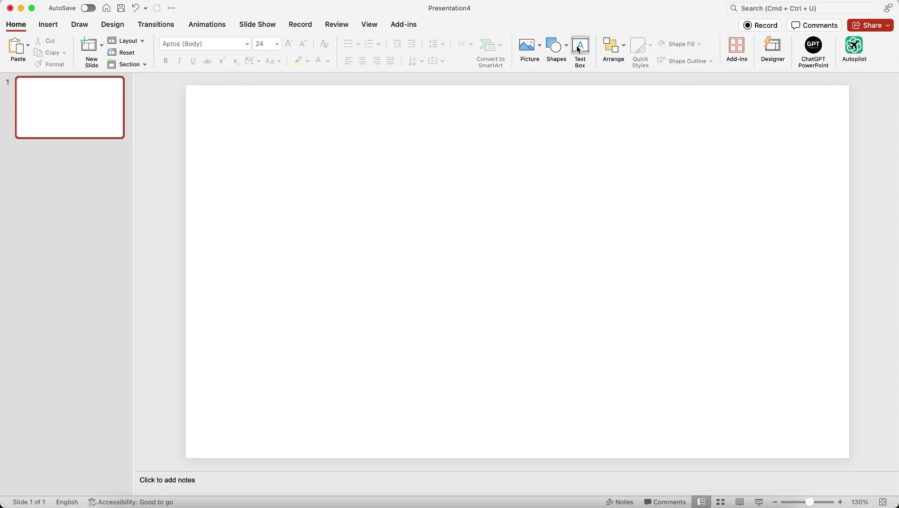
# - Insert a text box on the slide reading 'PowerPoint Tutorial'
pyautogui.click(581, 50)
pyautogui.click(239, 245)
pyautogui.write('PowerPoint T')
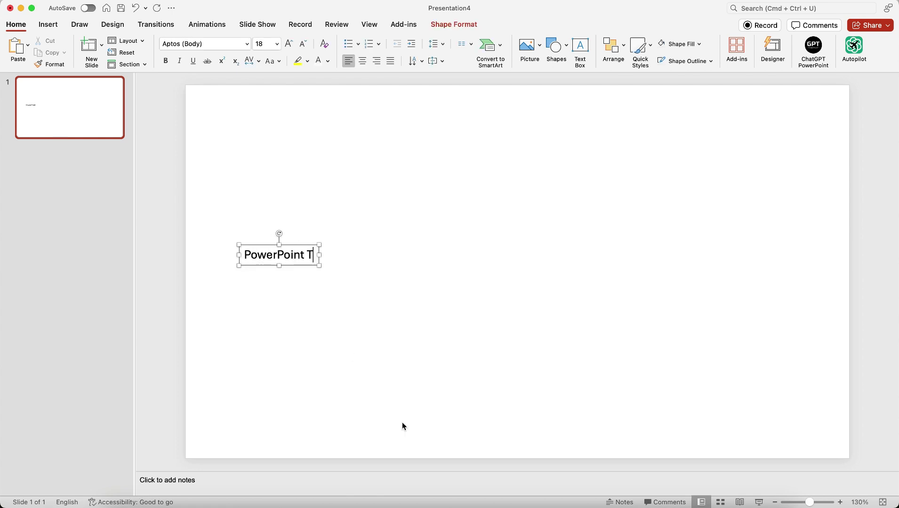
pyautogui.write('utorria')
pyautogui.press('BackSpace')
pyautogui.press('BackSpace')
pyautogui.write('r')
pyautogui.press('BackSpace')
pyautogui.write('ial')
# - Set the title to Phosphate at 32 pt and move it left of centre
pyautogui.click(311, 265)
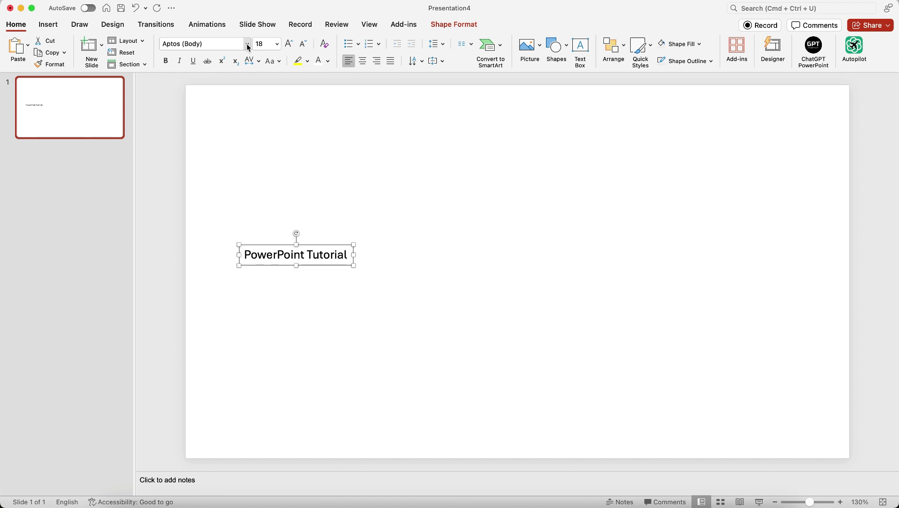
pyautogui.click(248, 44)
pyautogui.moveTo(260, 137)
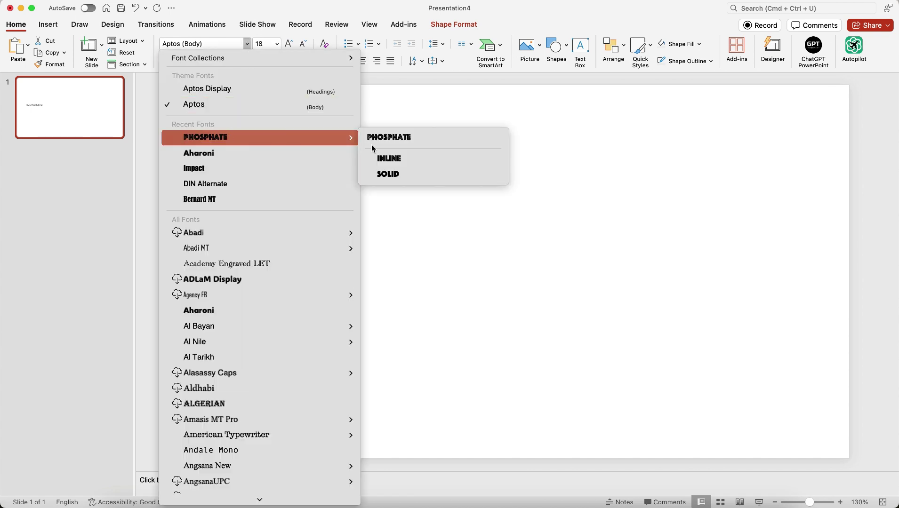
pyautogui.click(397, 176)
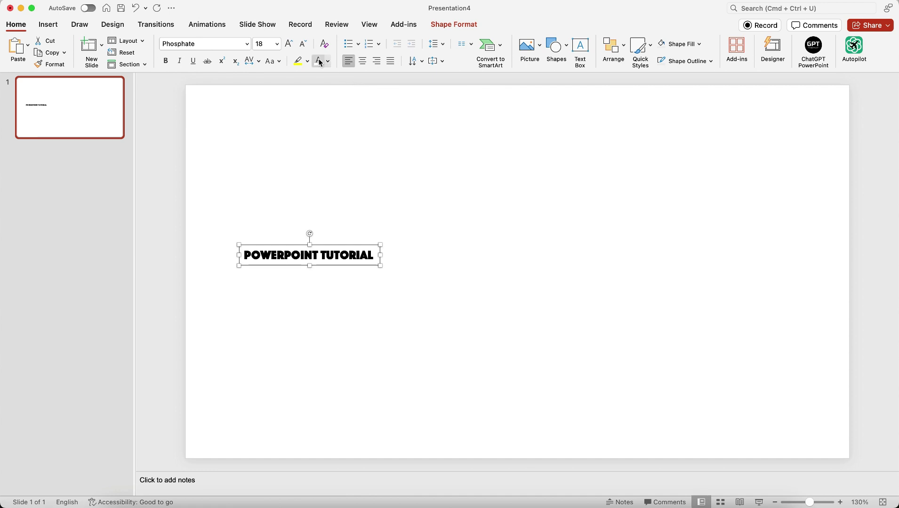
pyautogui.click(289, 44)
pyautogui.click(289, 44)
pyautogui.click(289, 45)
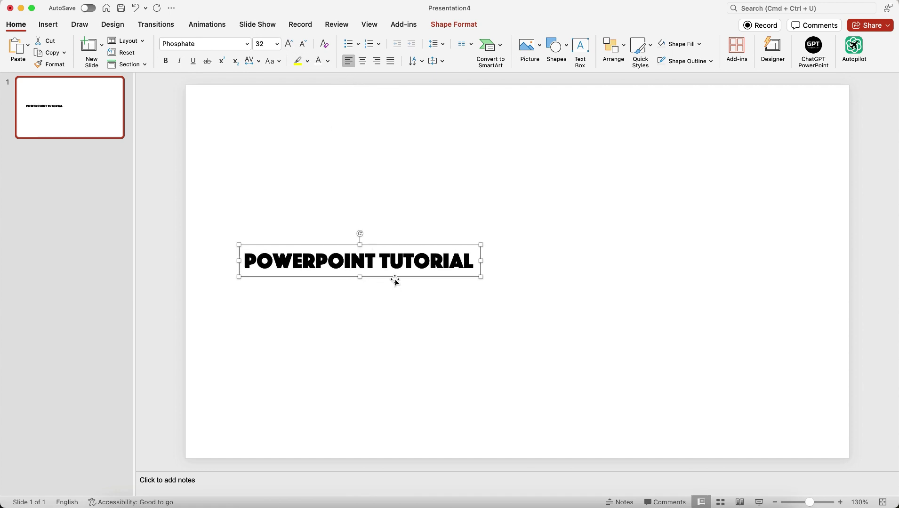
pyautogui.moveTo(394, 280); pyautogui.dragTo(370, 292)
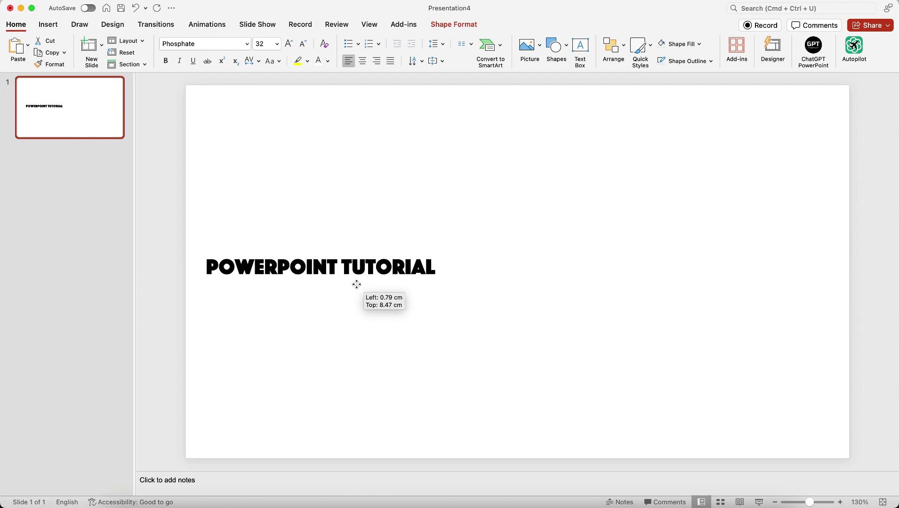
# - Draw a rounded rectangle bar over the title and fill it dark navy
pyautogui.click(566, 46)
pyautogui.click(668, 80)
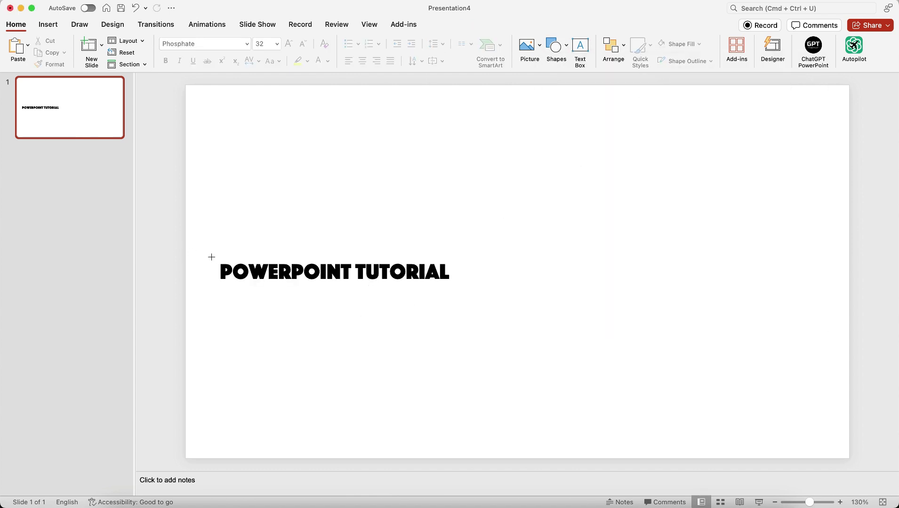
pyautogui.moveTo(211, 258); pyautogui.dragTo(457, 287)
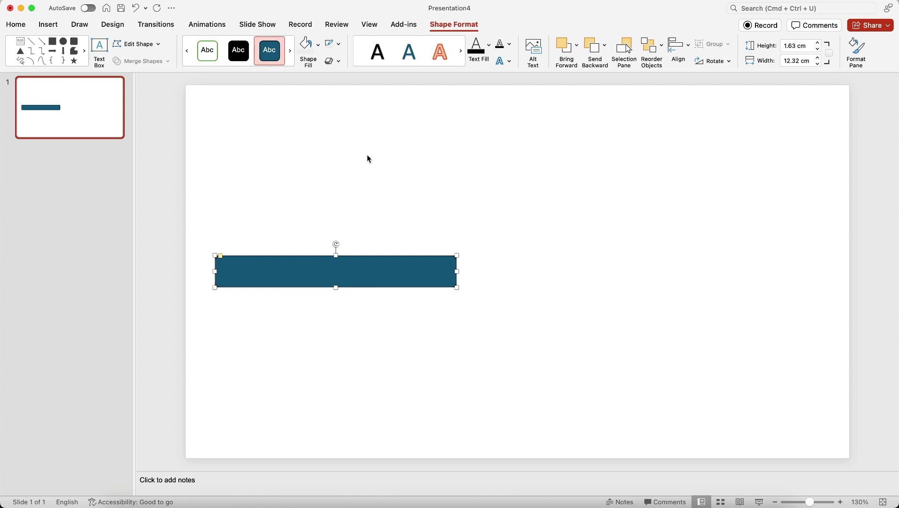
pyautogui.click(337, 44)
pyautogui.click(351, 65)
pyautogui.click(317, 44)
pyautogui.click(335, 96)
# - Send the navy bar behind the title and make the title letters white
pyautogui.rightClick(383, 278)
pyautogui.moveTo(422, 344)
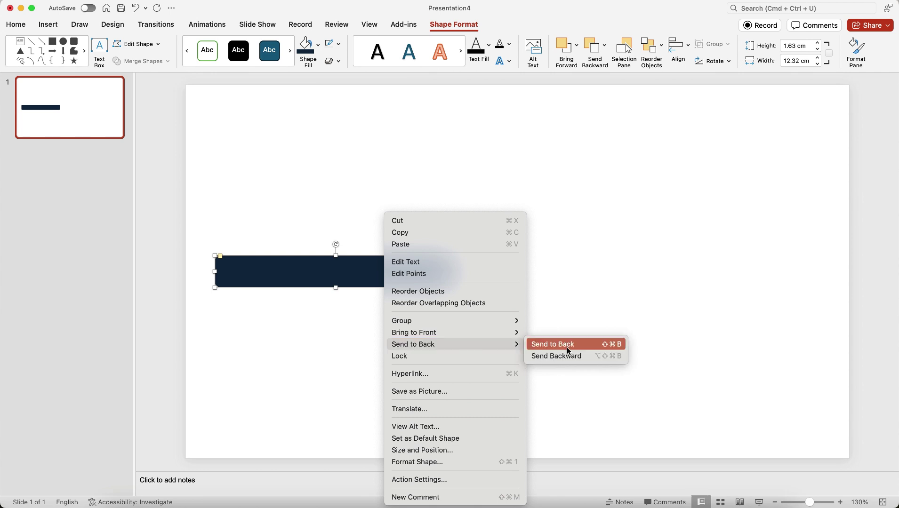
pyautogui.click(567, 345)
pyautogui.tripleClick(363, 271)
pyautogui.click(15, 25)
pyautogui.click(317, 60)
pyautogui.click(470, 258)
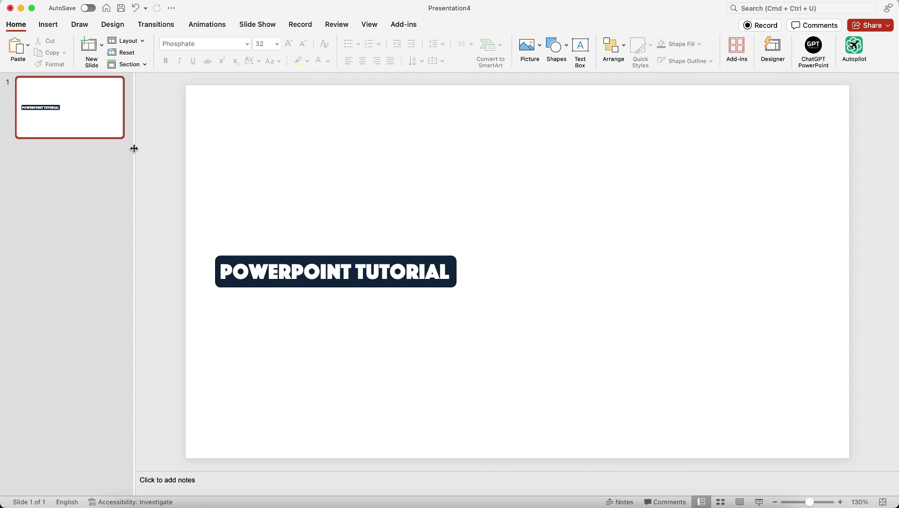
pyautogui.rightClick(97, 126)
# - Duplicate slide 1, retitle the copy ANIMATION and shrink the bar to fit
pyautogui.click(132, 202)
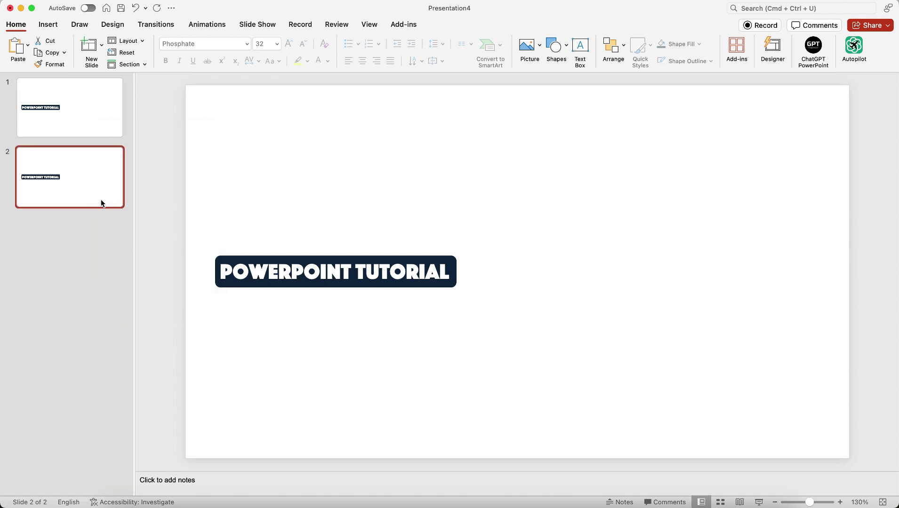
pyautogui.doubleClick(261, 277)
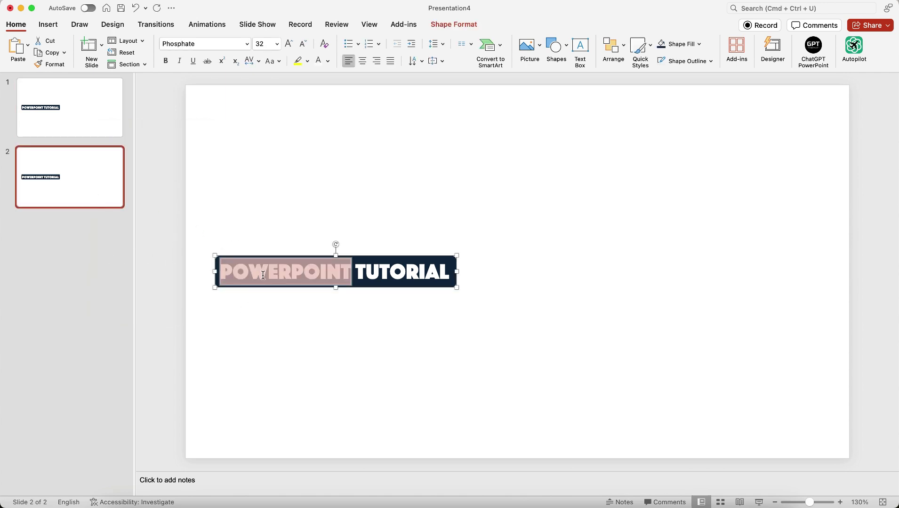
pyautogui.tripleClick(359, 270)
pyautogui.write('ANIMATION')
pyautogui.moveTo(456, 272); pyautogui.dragTo(341, 273)
# - Add a Presentation text box left of ANIMATION, aligned with it
pyautogui.click(235, 278)
pyautogui.write('Presentation')
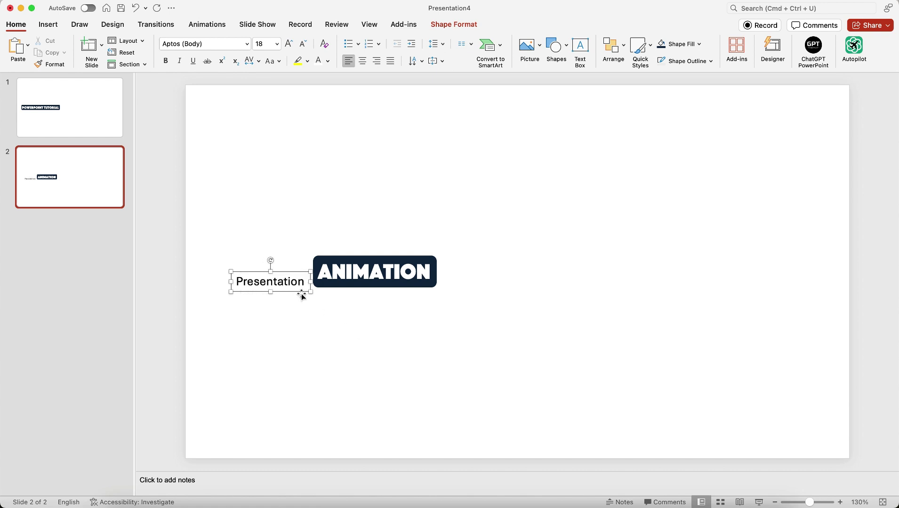
pyautogui.moveTo(299, 293); pyautogui.dragTo(293, 280)
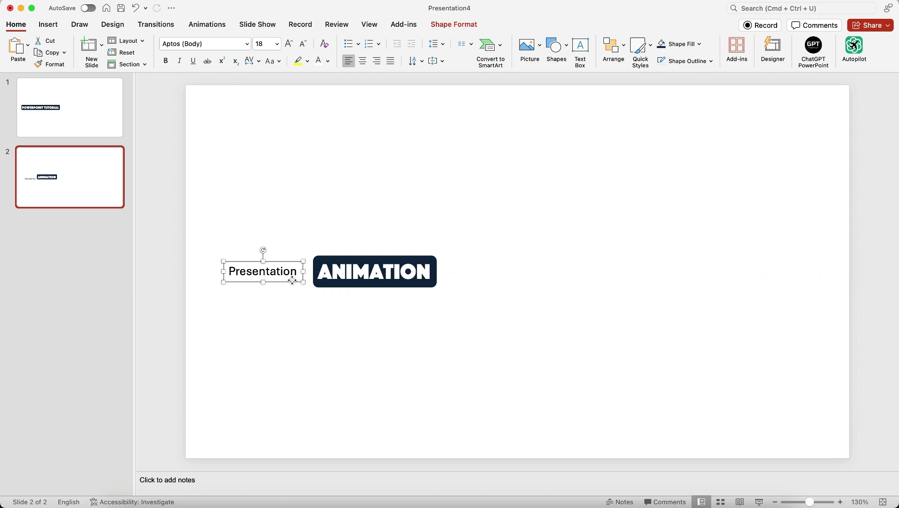
pyautogui.click(387, 268)
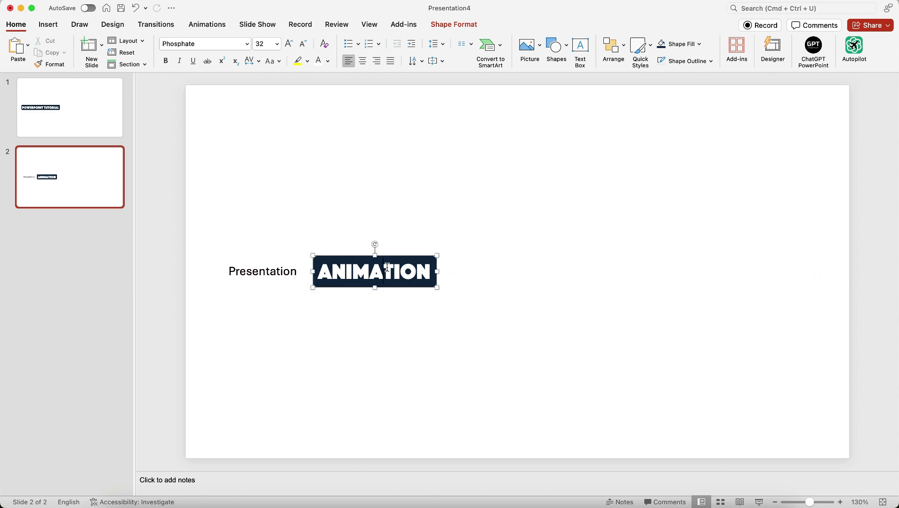
pyautogui.click(253, 274)
pyautogui.click(244, 284)
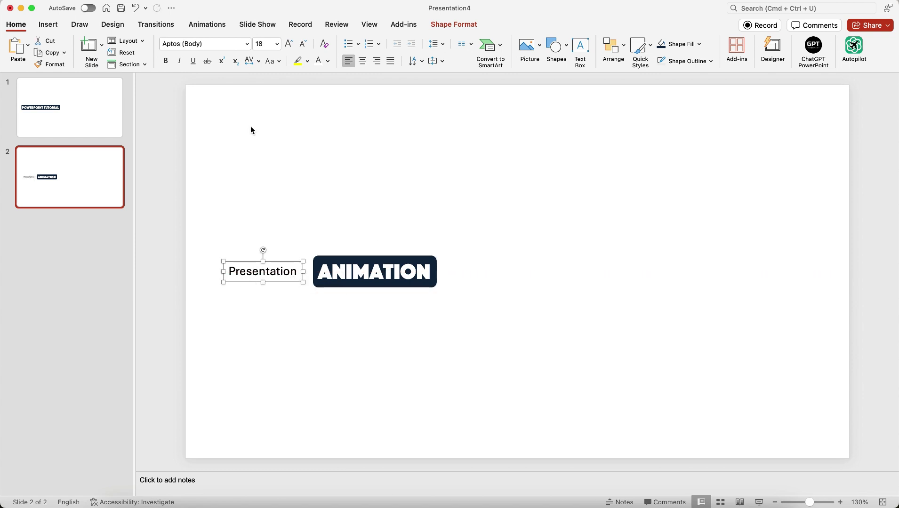
# - Set the Presentation text to Phosphate at size 32
pyautogui.click(246, 45)
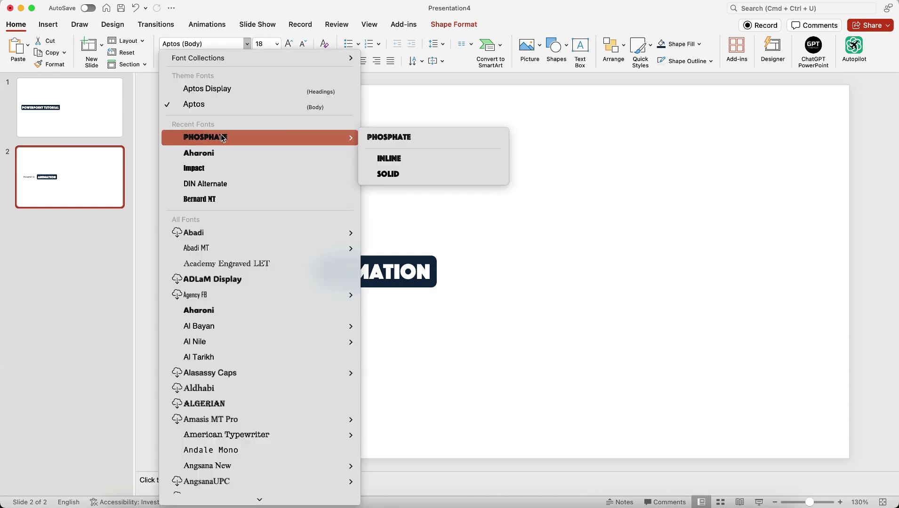
pyautogui.click(391, 174)
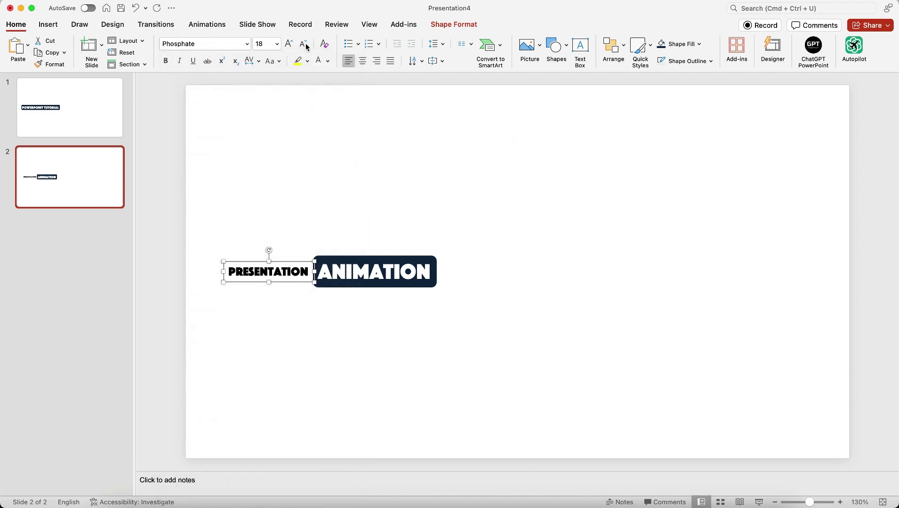
pyautogui.click(277, 44)
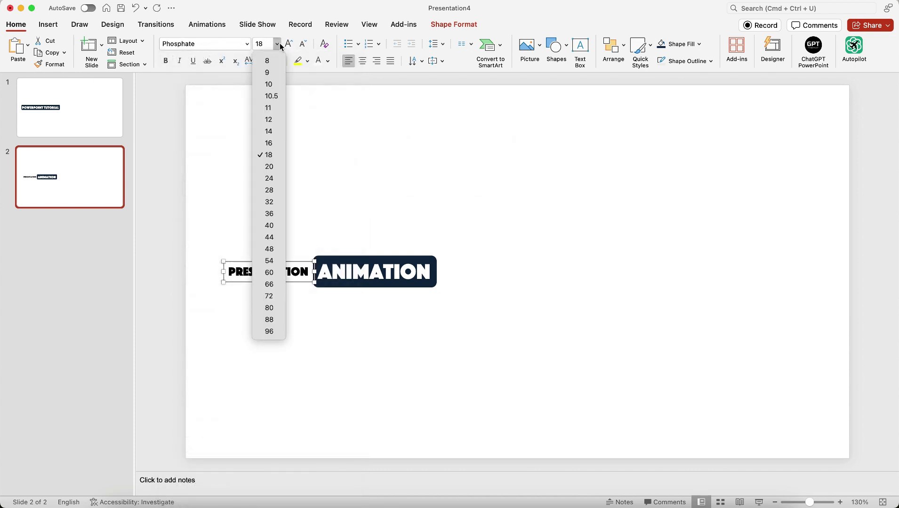
pyautogui.click(269, 201)
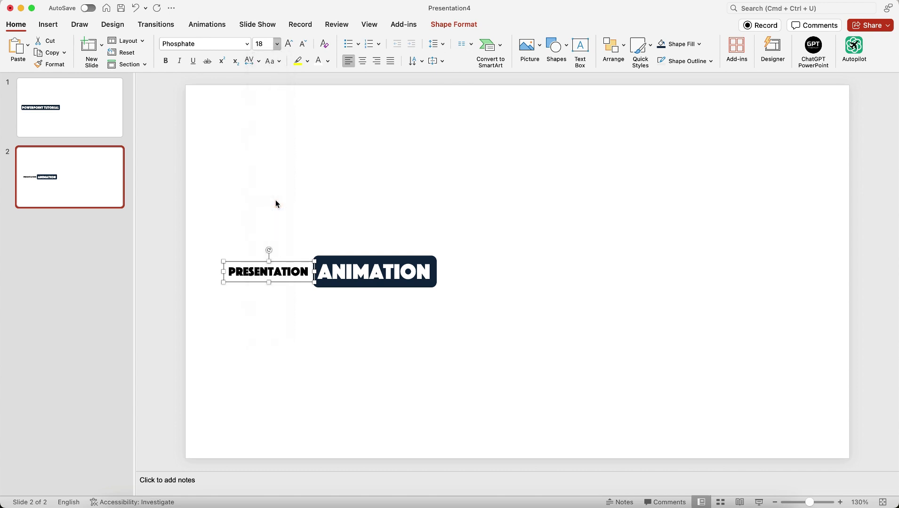
pyautogui.click(421, 262)
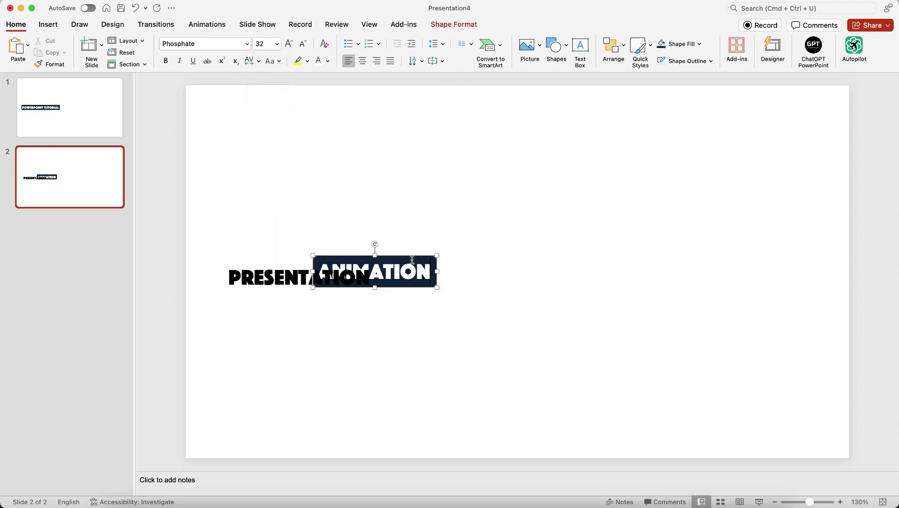
pyautogui.click(555, 261)
# - Duplicate slide 2 as slide 3 and reword it to BUSINESS PRESENTATION TEMPLATES
pyautogui.rightClick(89, 195)
pyautogui.click(112, 261)
pyautogui.click(433, 281)
pyautogui.press('Right')
pyautogui.press('Right')
pyautogui.press('Right')
pyautogui.doubleClick(260, 267)
pyautogui.write('BUSINESS PRESENTATION')
pyautogui.click(510, 267)
pyautogui.press('Right')
pyautogui.press('Right')
pyautogui.press('Right')
pyautogui.doubleClick(463, 271)
pyautogui.write('TEMPLATES')
pyautogui.click(412, 254)
# - Duplicate slide 3 as slide 4 and delete its BUSINESS PRESENTATION text box
pyautogui.rightClick(78, 259)
pyautogui.click(109, 335)
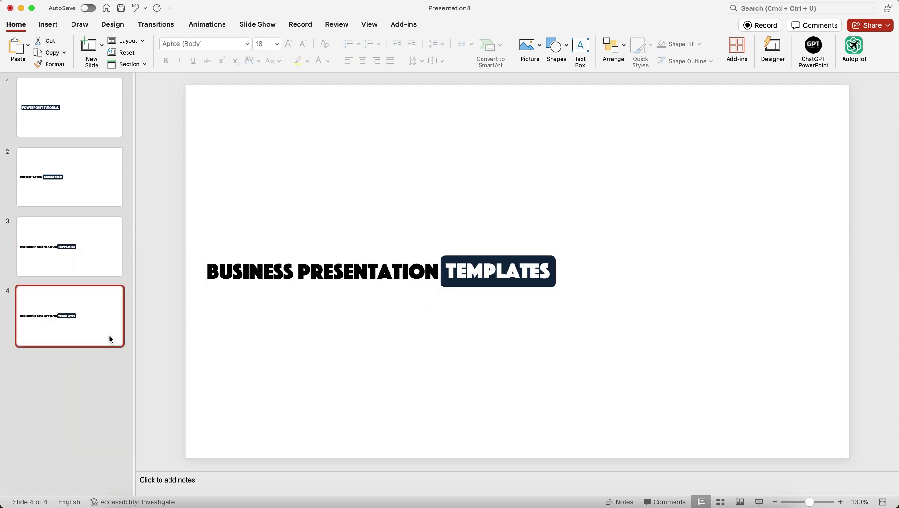
pyautogui.click(320, 269)
pyautogui.press('Delete')
# - Widen the TEMPLATES text box and the dark bar leftward across the slide
pyautogui.click(450, 283)
pyautogui.moveTo(440, 271); pyautogui.dragTo(218, 277)
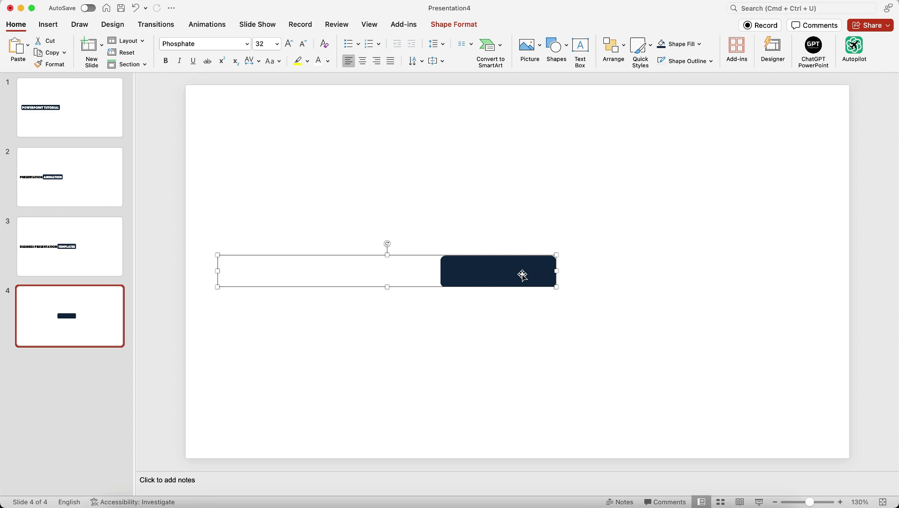
pyautogui.moveTo(554, 272); pyautogui.dragTo(552, 274)
pyautogui.click(452, 275)
pyautogui.moveTo(440, 271); pyautogui.dragTo(202, 273)
# - Replace TEMPLATES with THANKS FOR WATCHING! and narrow the text box to fit
pyautogui.click(309, 270)
pyautogui.doubleClick(297, 270)
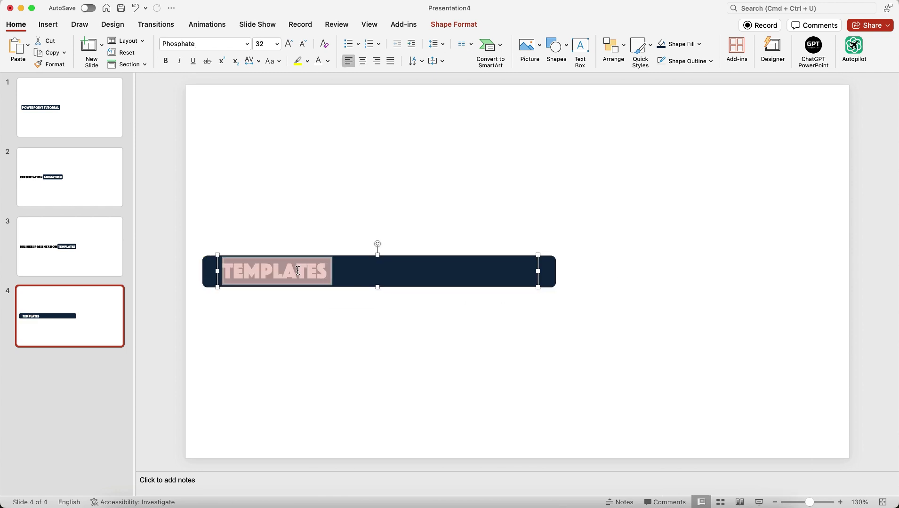
pyautogui.write('THANKS FOR WATCHING')
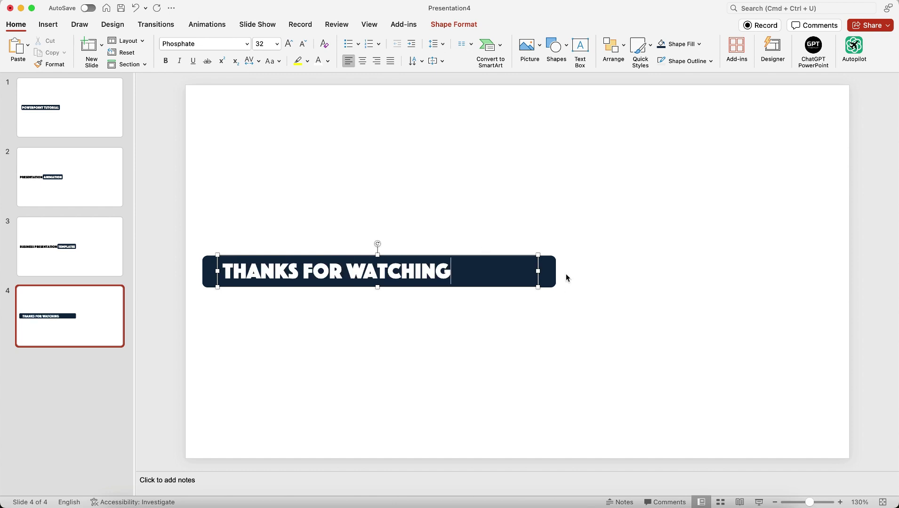
pyautogui.click(555, 275)
pyautogui.moveTo(555, 275); pyautogui.dragTo(462, 276)
pyautogui.write('!')
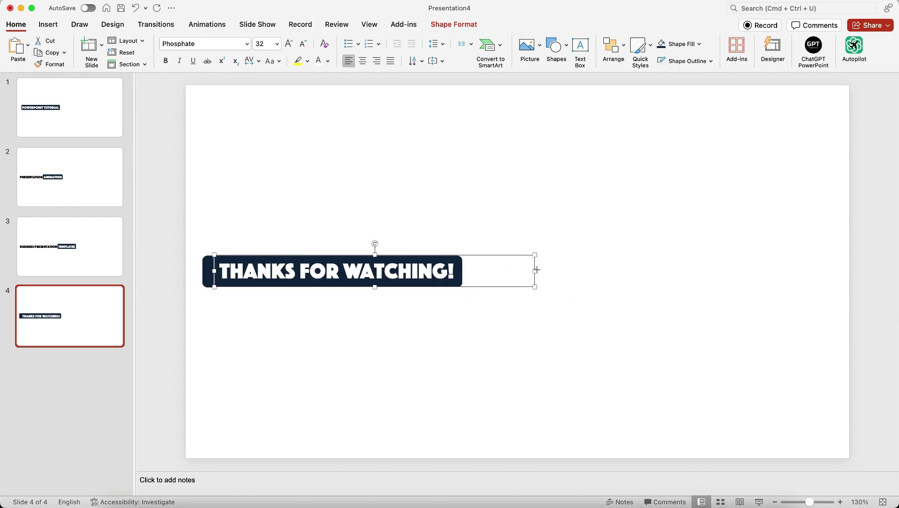
pyautogui.click(474, 329)
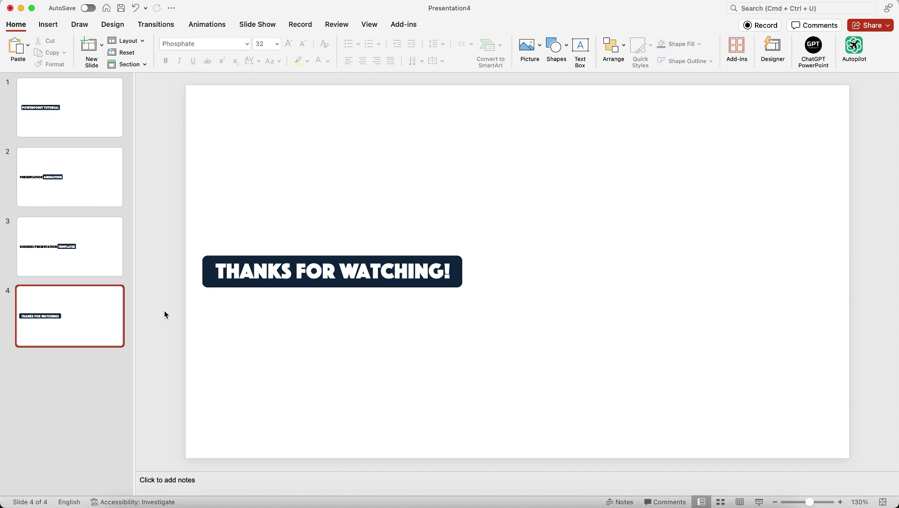
# - Duplicate slide 4 as slide 5, clear its text, and shrink the bar to a sliver
pyautogui.rightClick(104, 327)
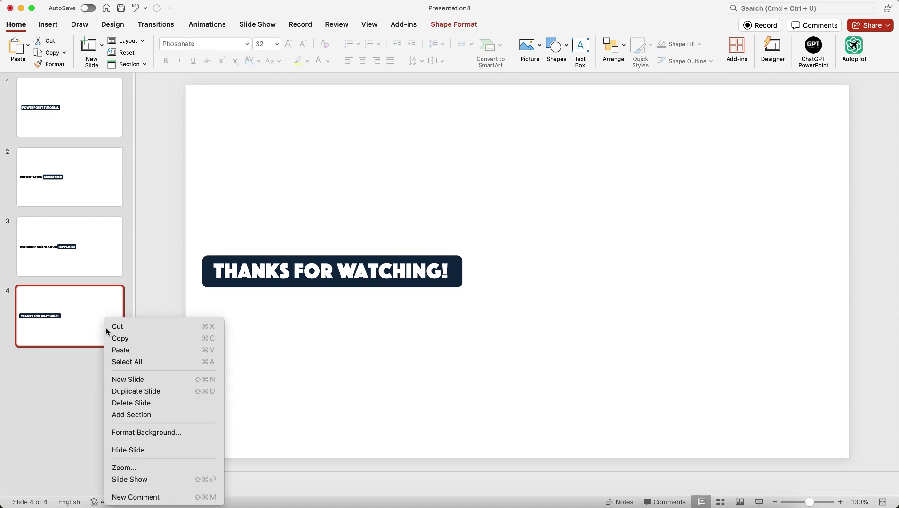
pyautogui.click(150, 392)
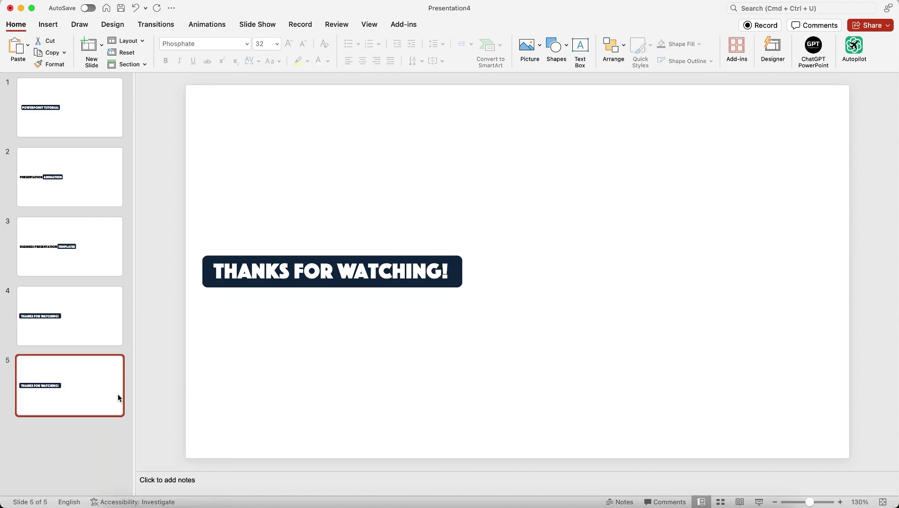
pyautogui.tripleClick(209, 271)
pyautogui.press('BackSpace')
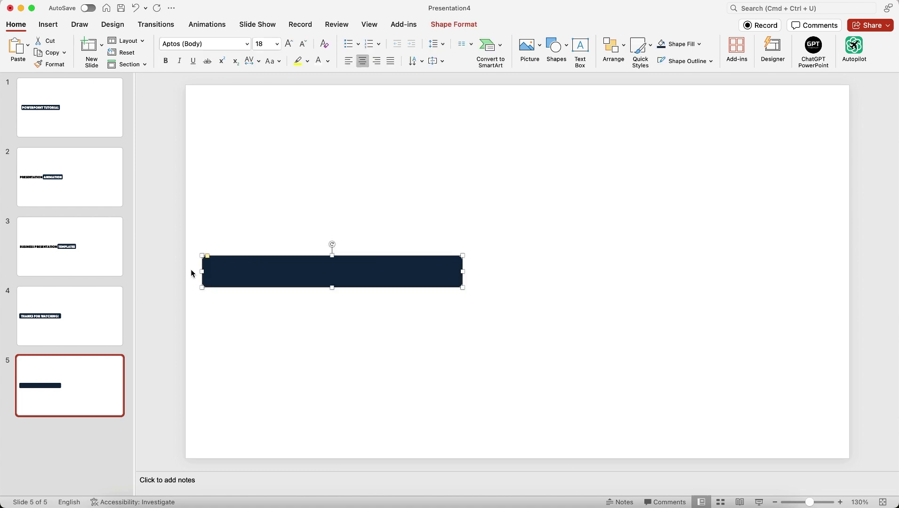
pyautogui.moveTo(204, 272); pyautogui.dragTo(457, 281)
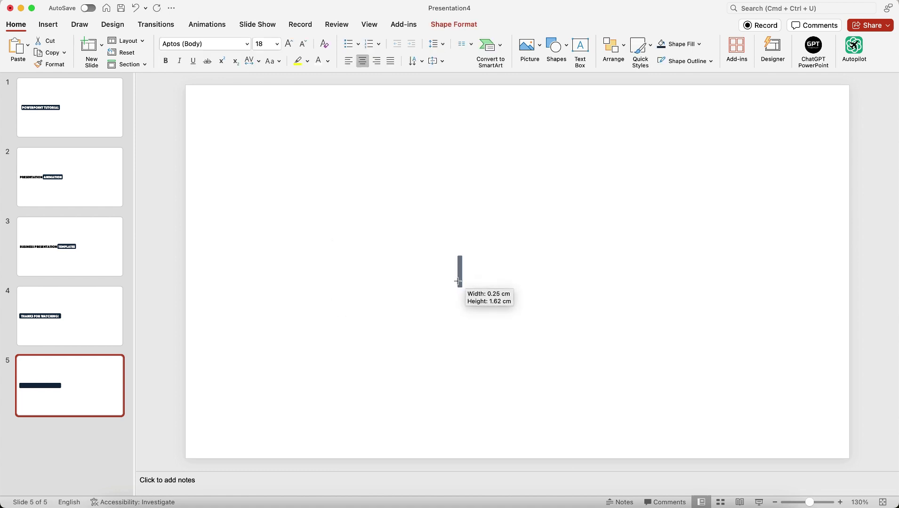
pyautogui.click(336, 317)
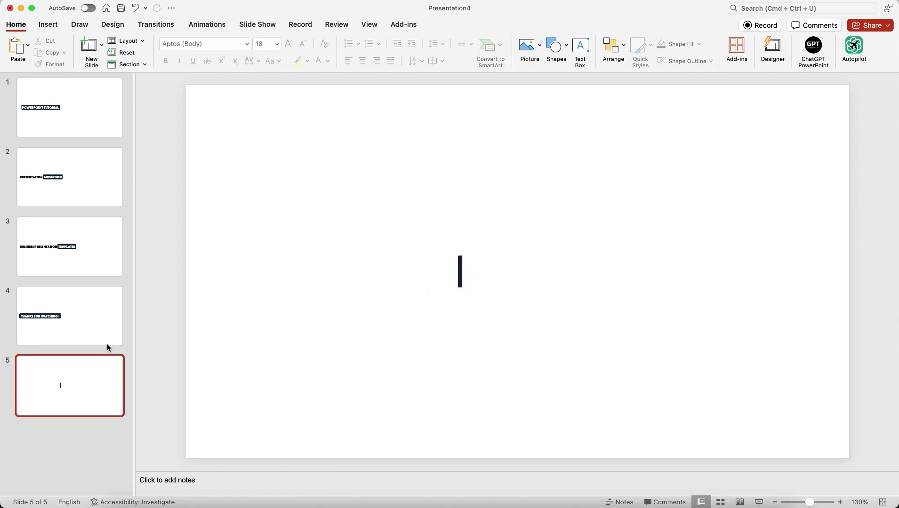
# - Duplicate slide 5 as slide 6, shrink its bar to a speck, and return to slide 1
pyautogui.rightClick(75, 385)
pyautogui.click(119, 389)
pyautogui.click(457, 276)
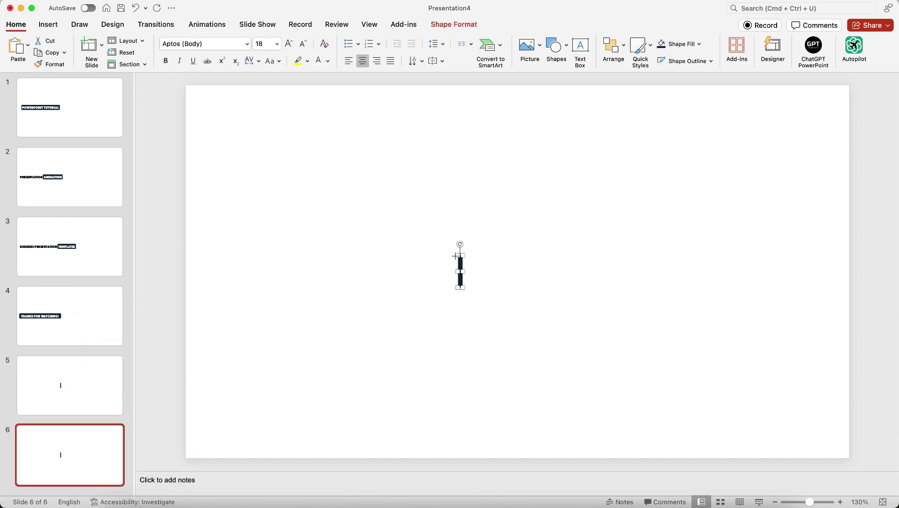
pyautogui.moveTo(455, 256); pyautogui.dragTo(462, 282)
pyautogui.moveTo(461, 281); pyautogui.dragTo(462, 283)
pyautogui.click(166, 204)
pyautogui.click(112, 135)
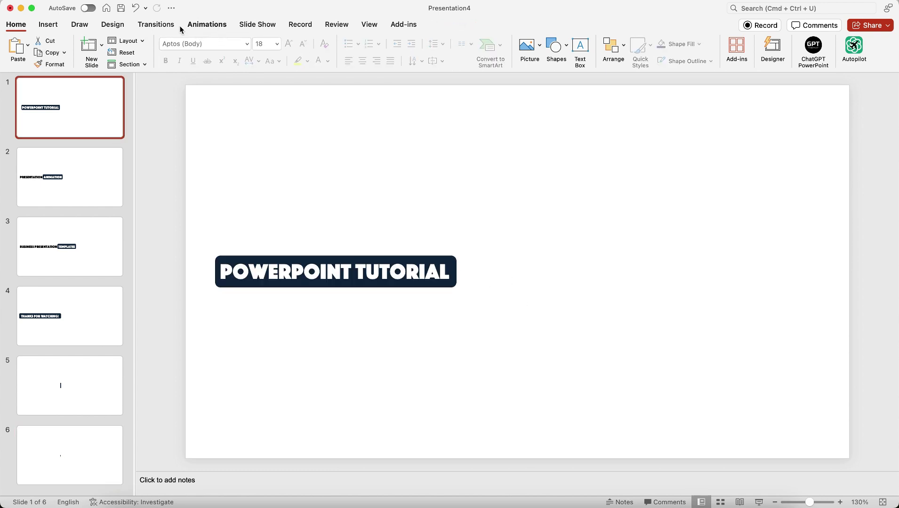
# - Give slide 1 a Morph transition by Characters and apply it to all slides
pyautogui.click(160, 26)
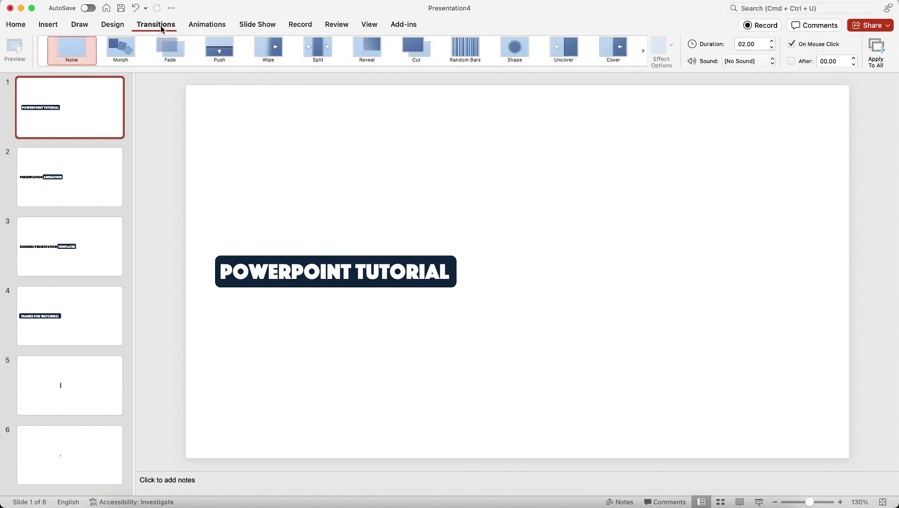
pyautogui.click(131, 53)
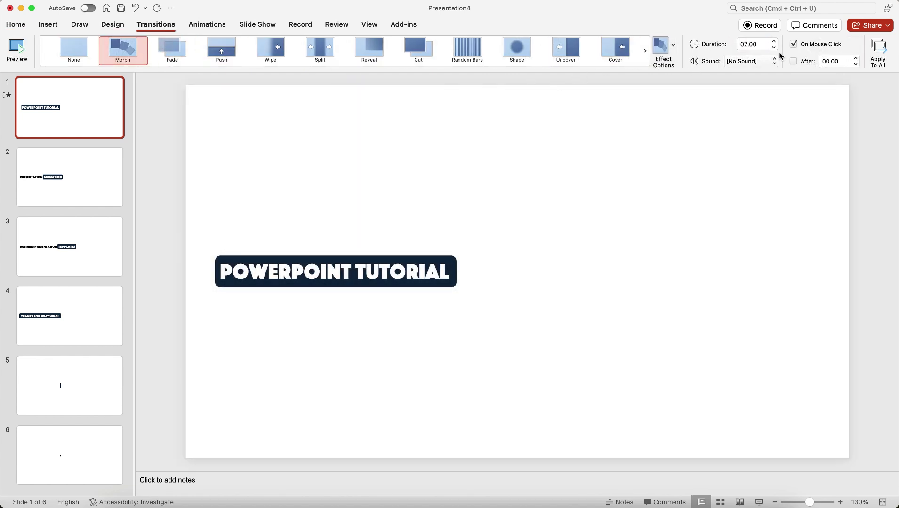
pyautogui.click(674, 49)
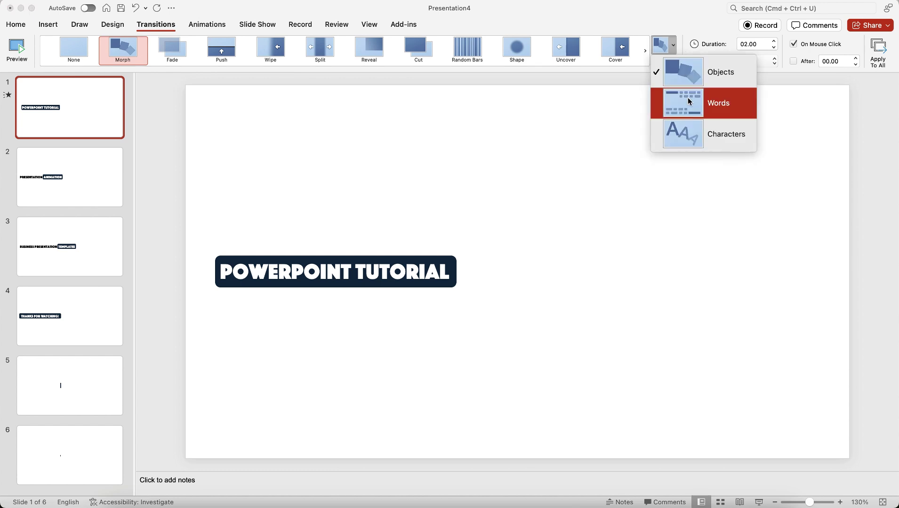
pyautogui.click(685, 140)
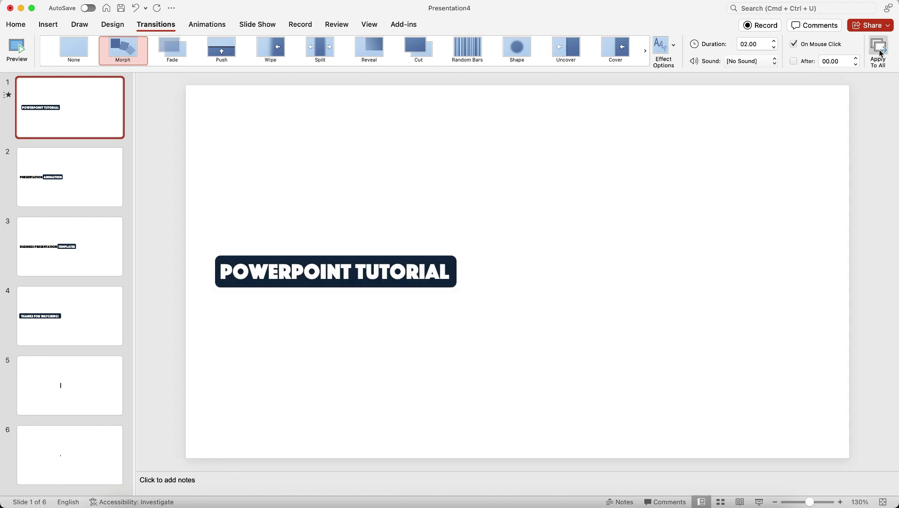
pyautogui.click(879, 53)
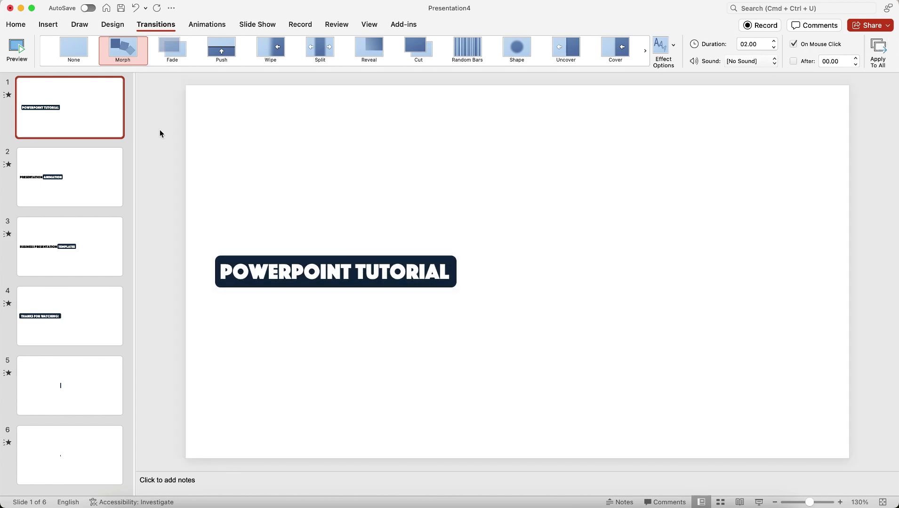